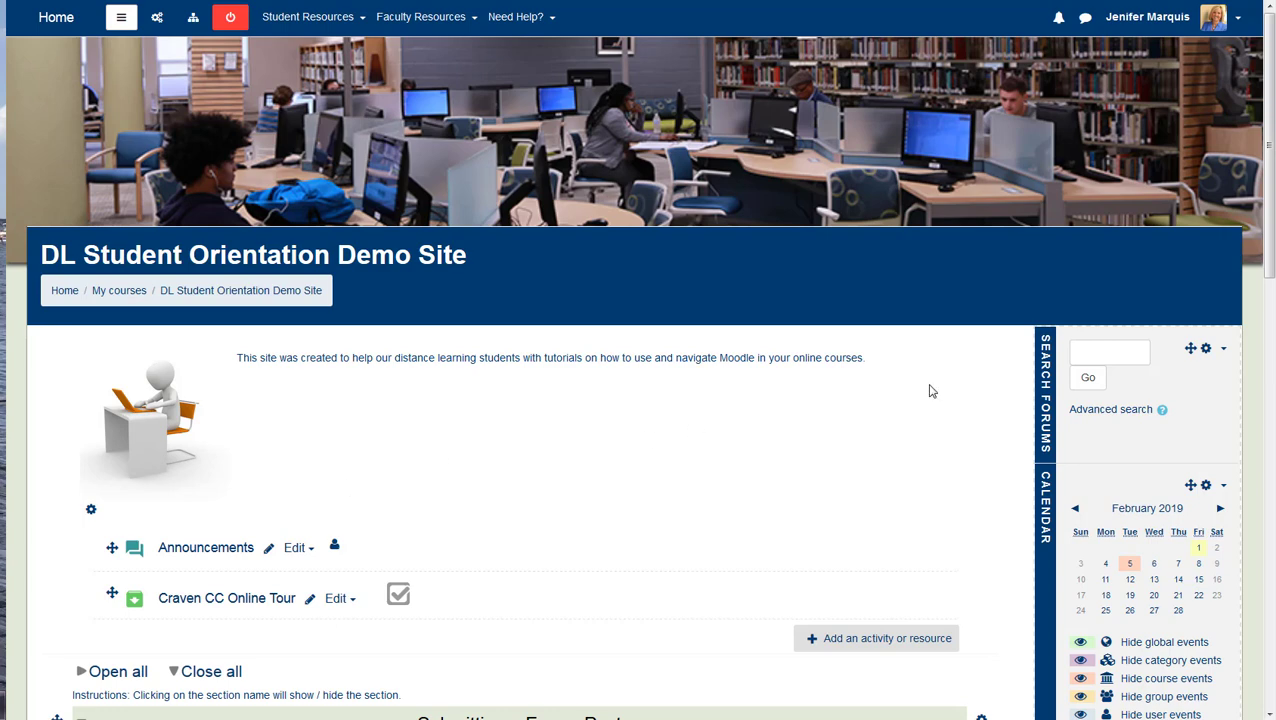
- Open Forum #1- Single Simple Discussion from the Submitting a Forum Post section
left_click_drag(1259, 272, 1259, 410)
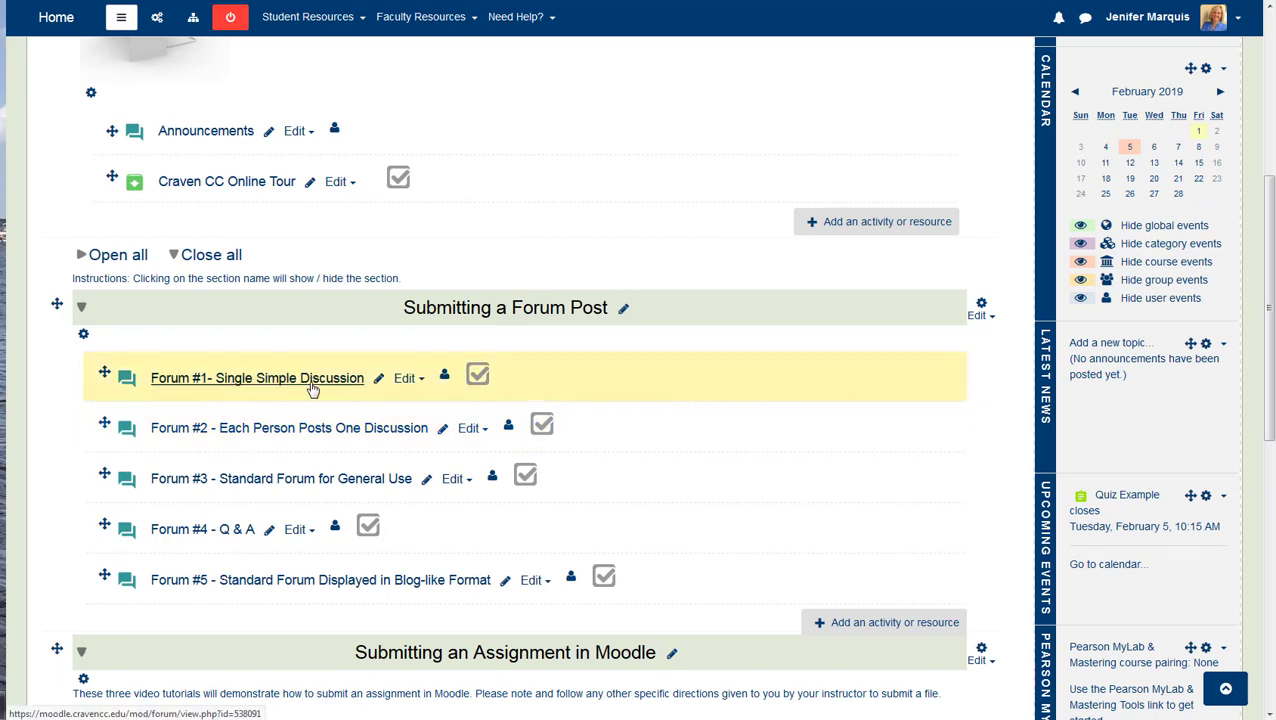
left_click(306, 379)
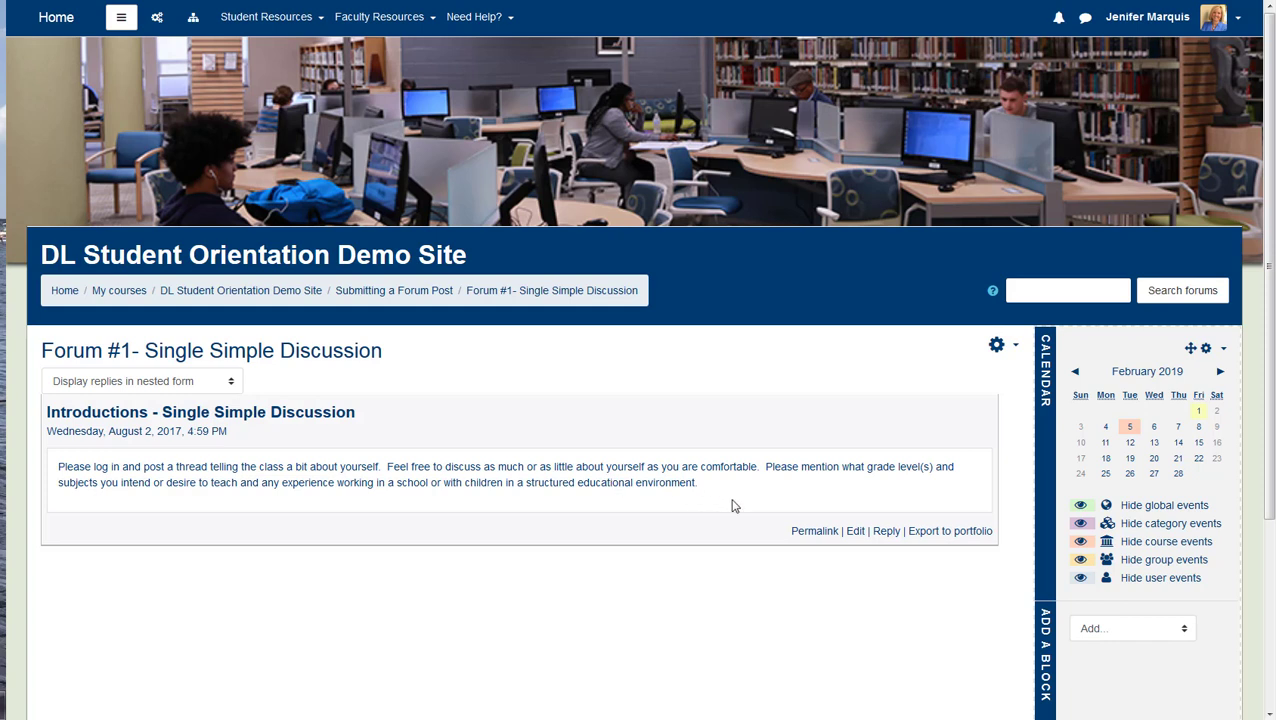
- Reply to the Introductions post with the message 'This is my post.' and submit it
left_click(886, 531)
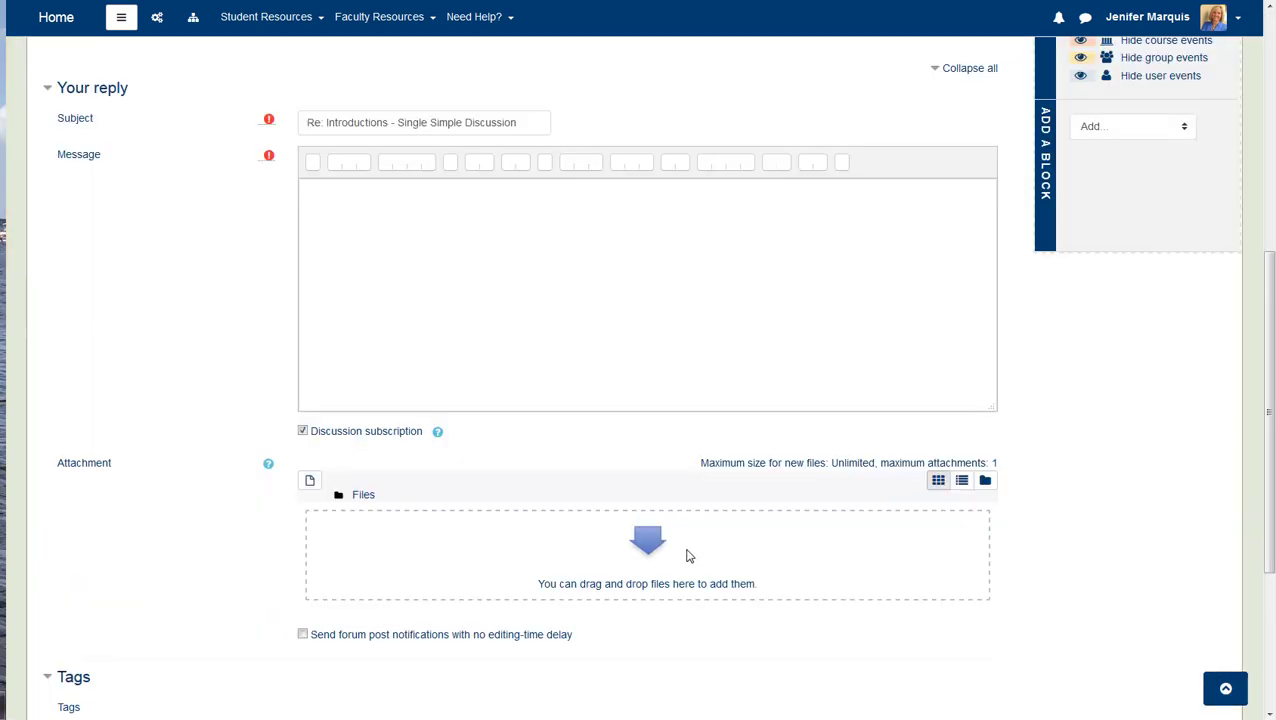
left_click(427, 292)
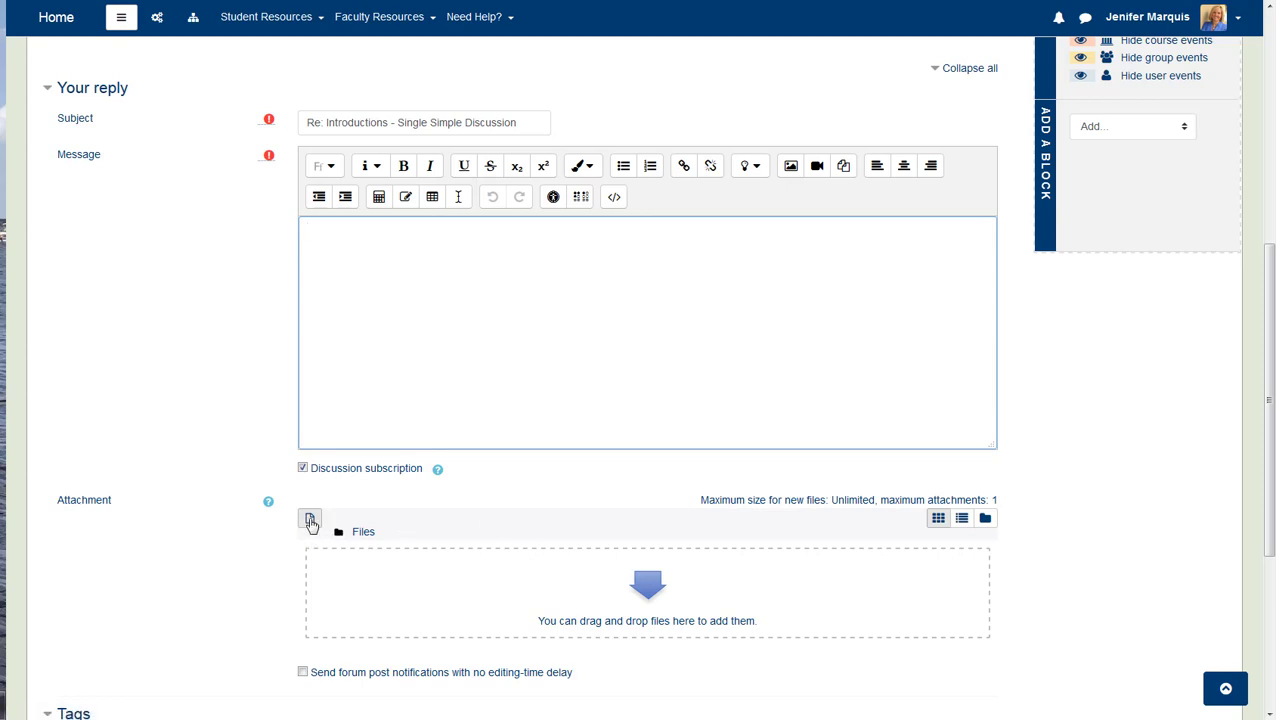
scroll(398, 540, "down", 3)
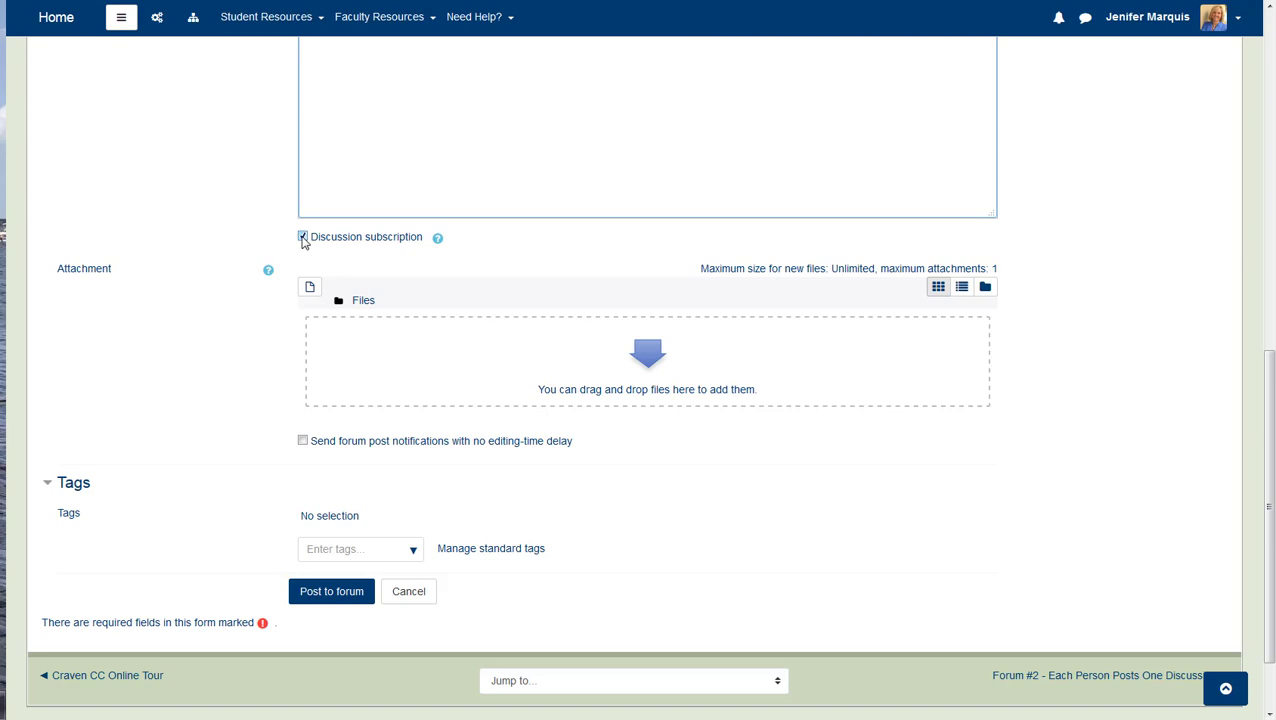
scroll(303, 240, "down", 1)
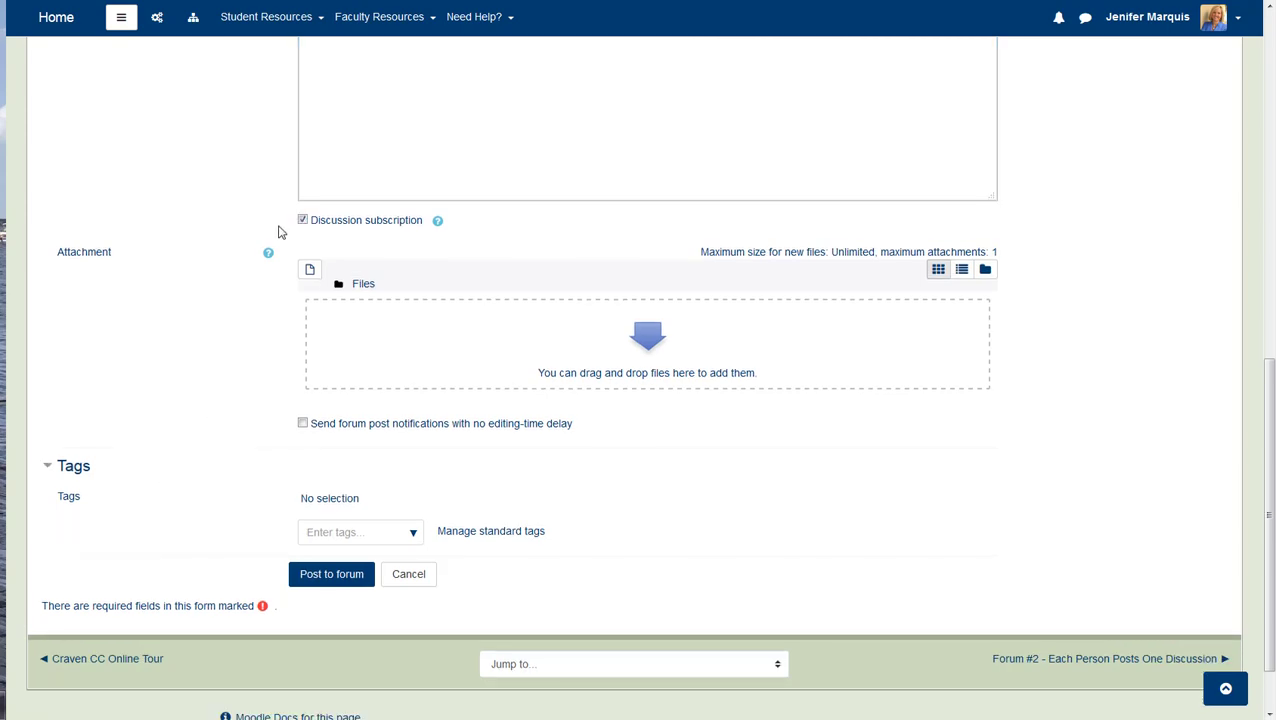
left_click(322, 580)
- Post the reply to Forum #1, then go back to the course page listing the forums
left_click(326, 578)
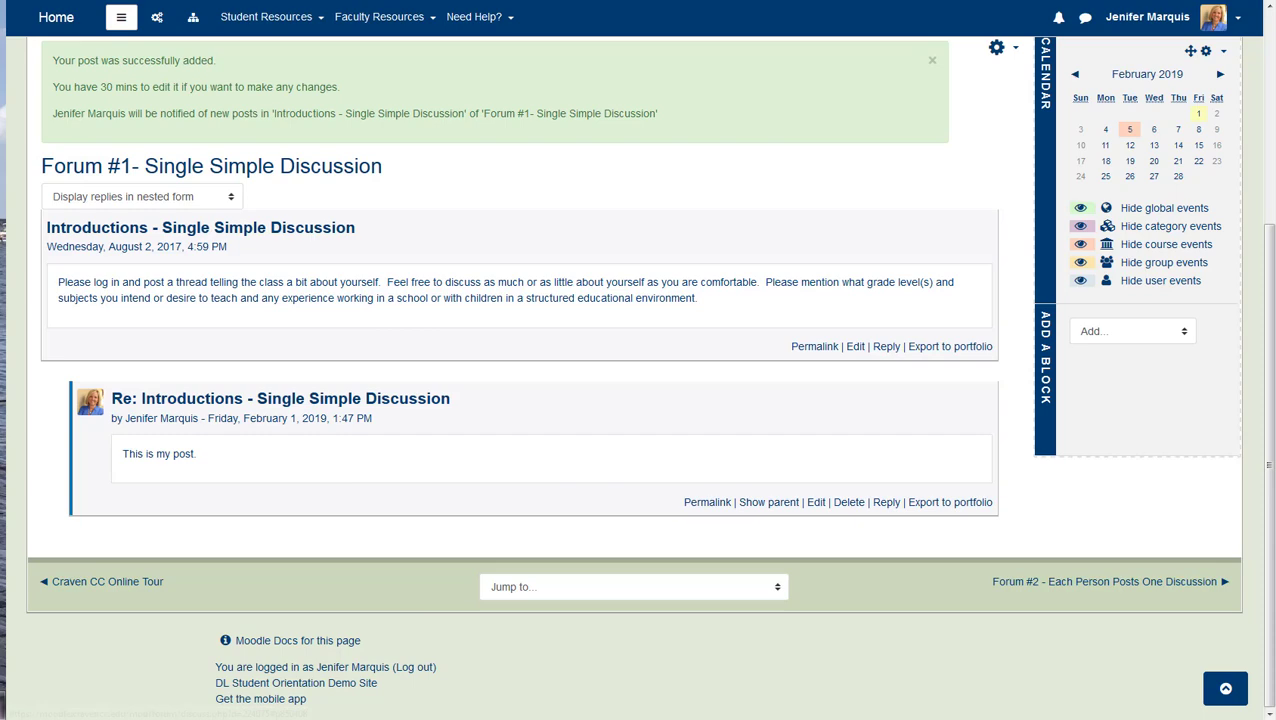
key("alt+Left")
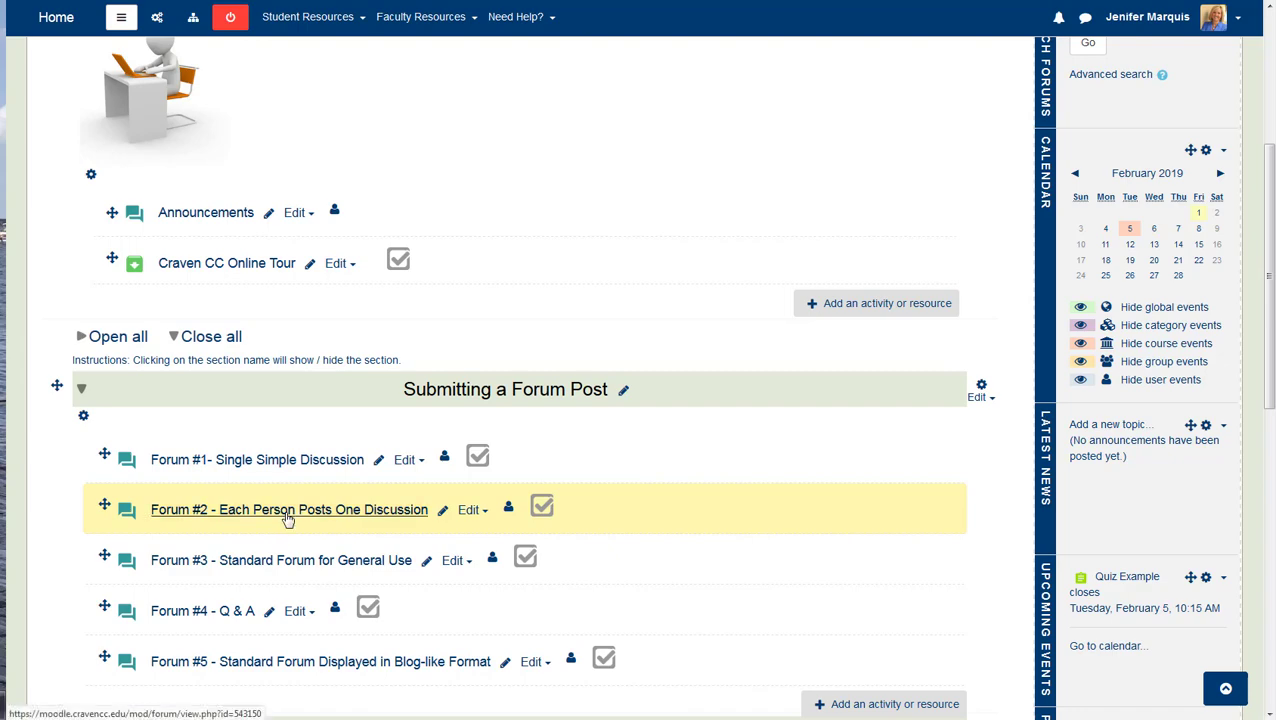
left_click(287, 520)
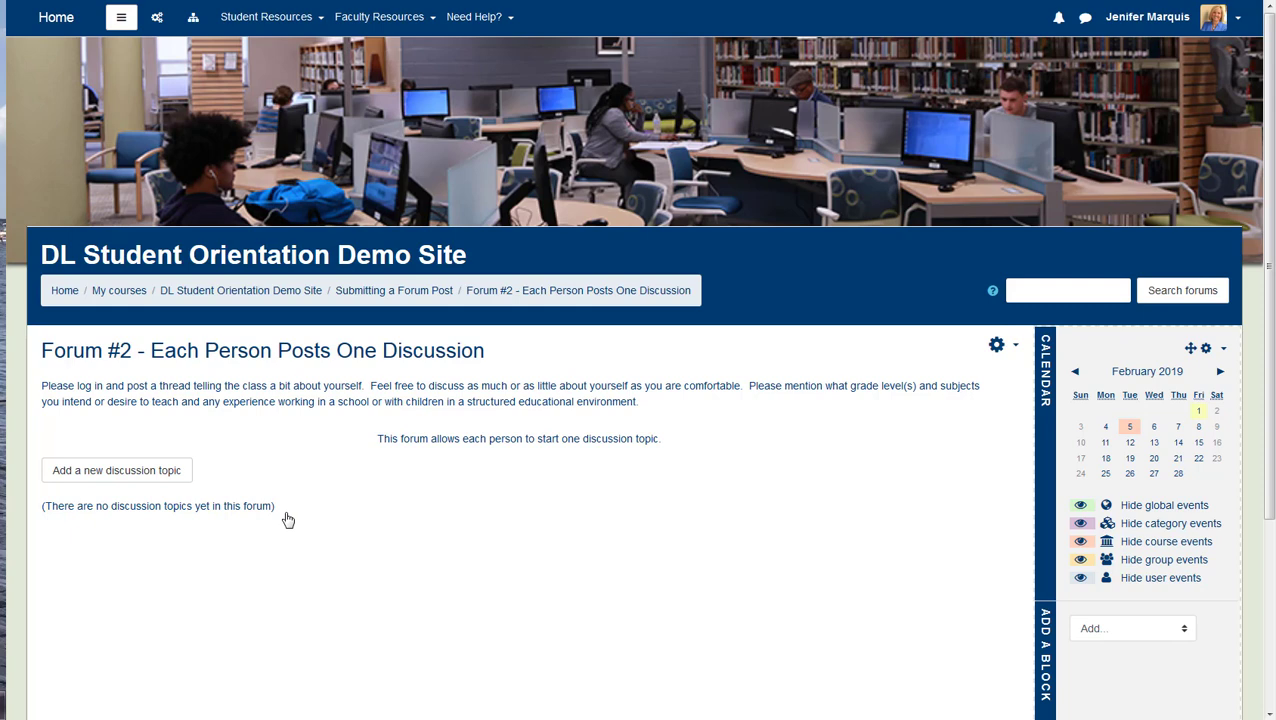
left_click(161, 470)
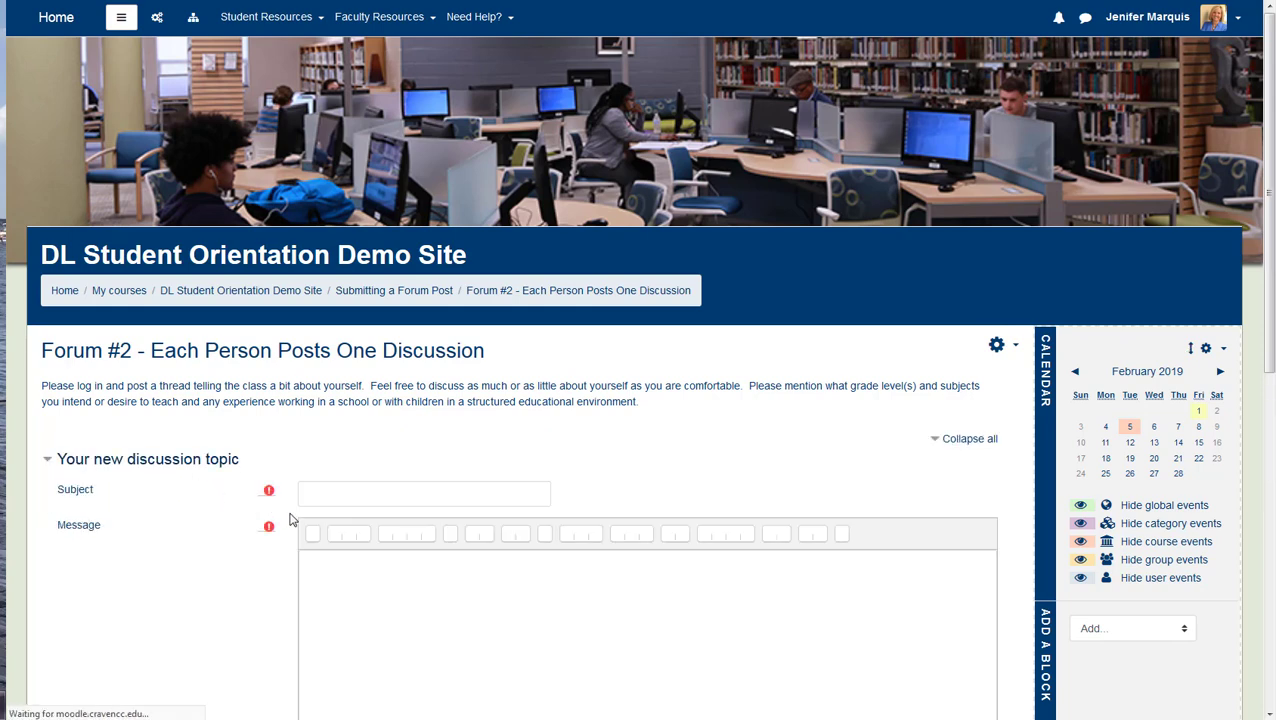
scroll(290, 519, "down", 1)
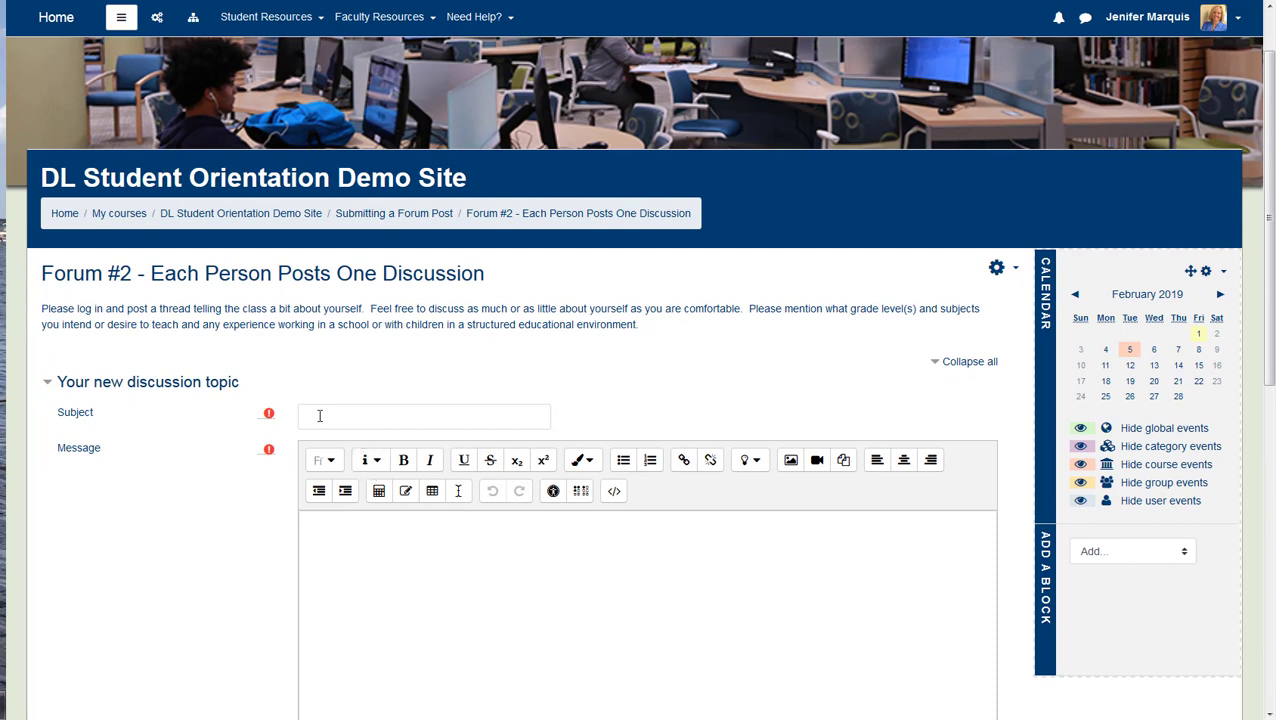
left_click(460, 415)
left_click(361, 536)
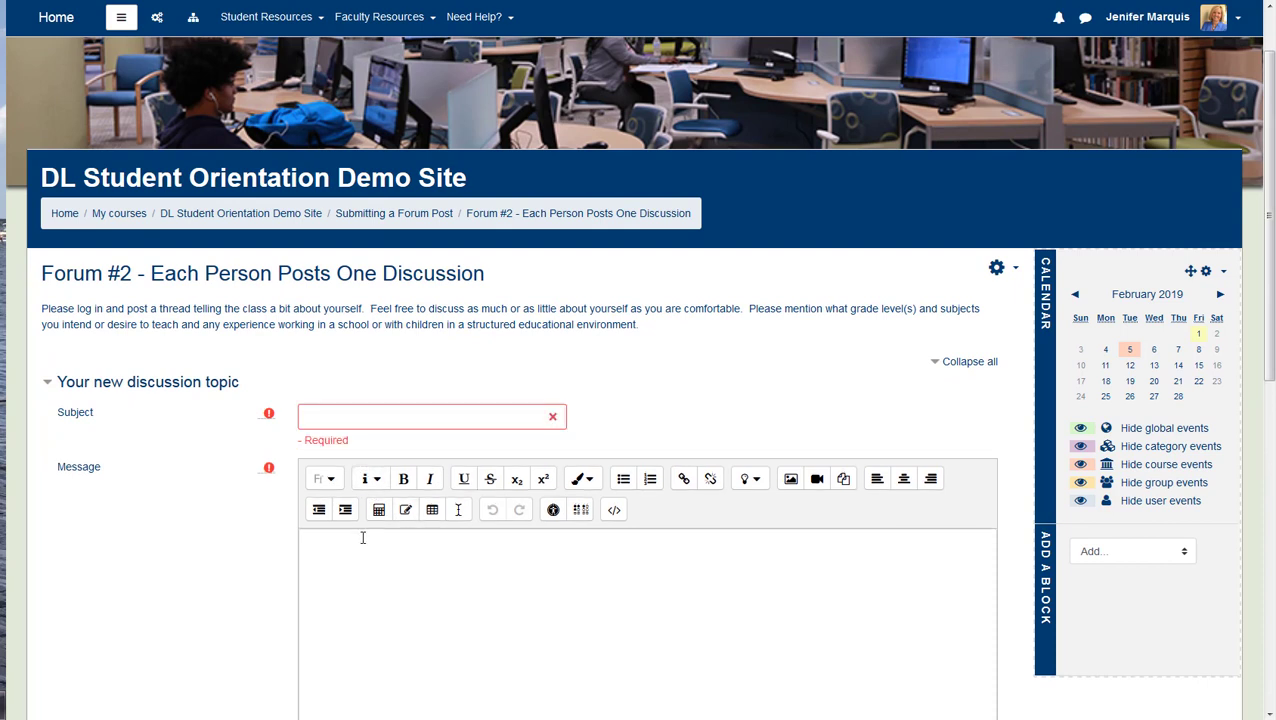
scroll(363, 538, "down", 3)
scroll(362, 541, "down", 3)
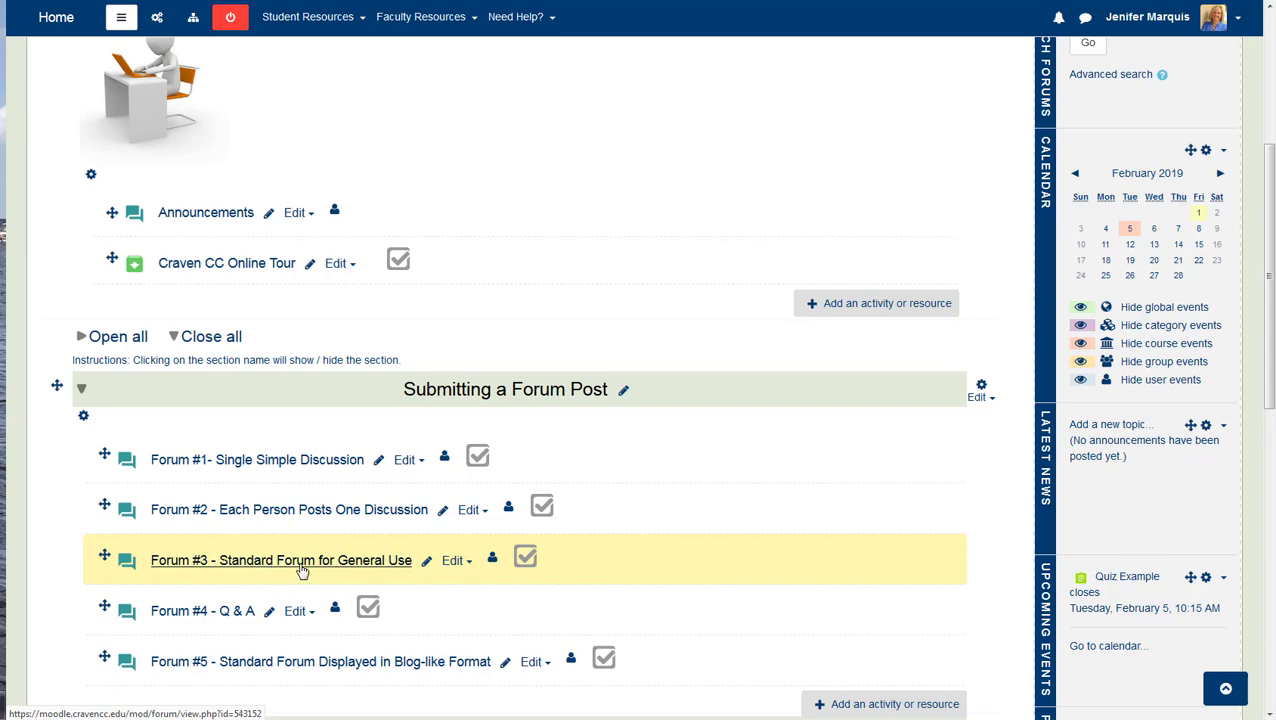
- Open Forum #3 and read through its 'The days of week' discussion
left_click(303, 561)
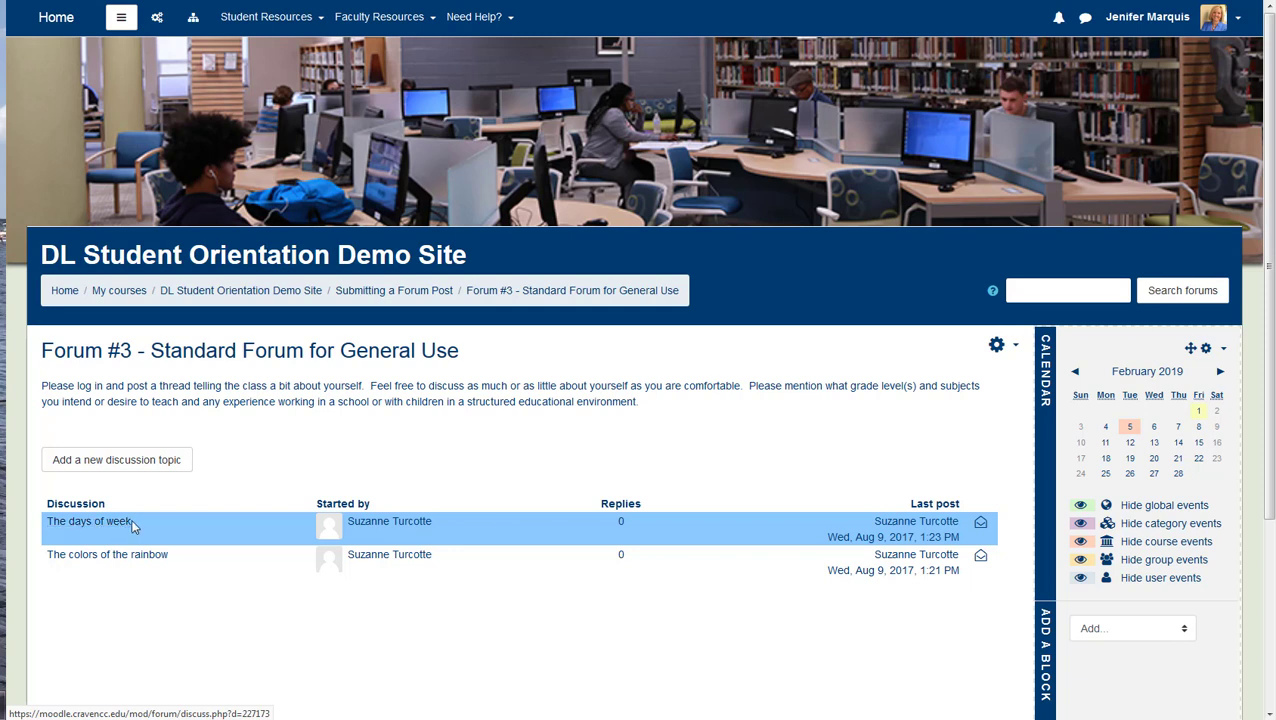
left_click(85, 530)
left_click(87, 524)
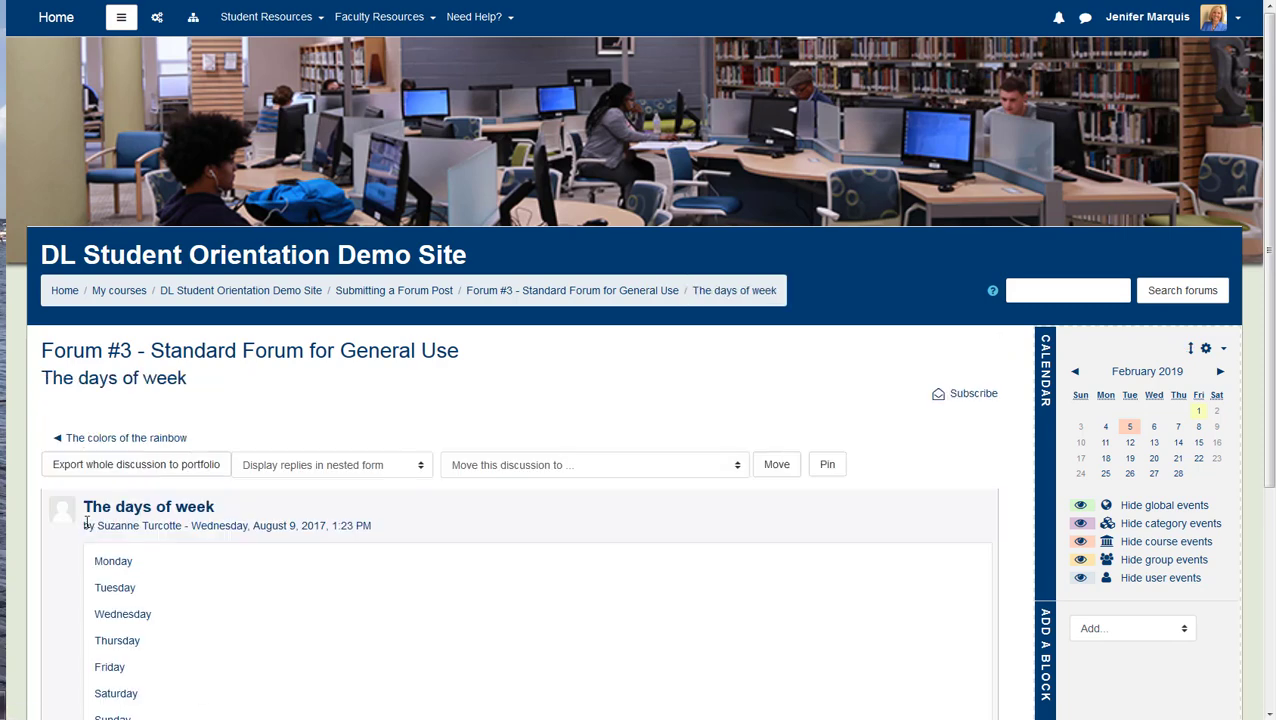
scroll(233, 561, "down", 3)
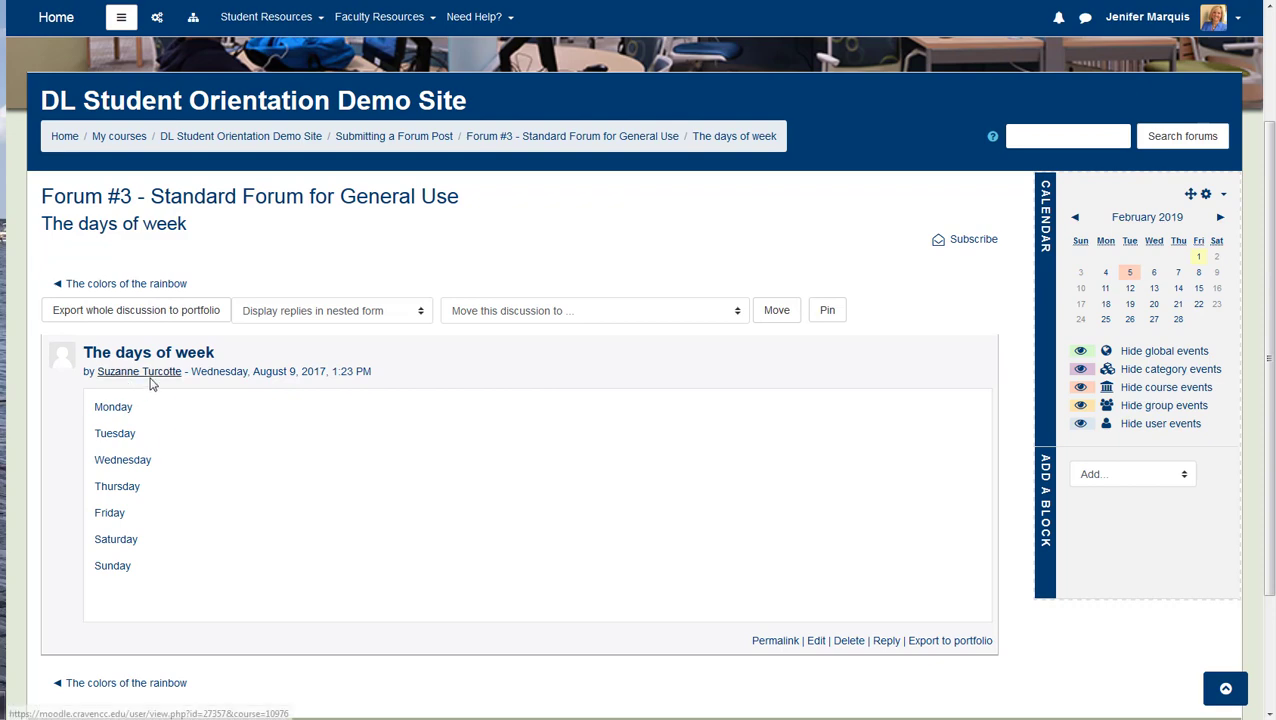
scroll(285, 467, "down", 2)
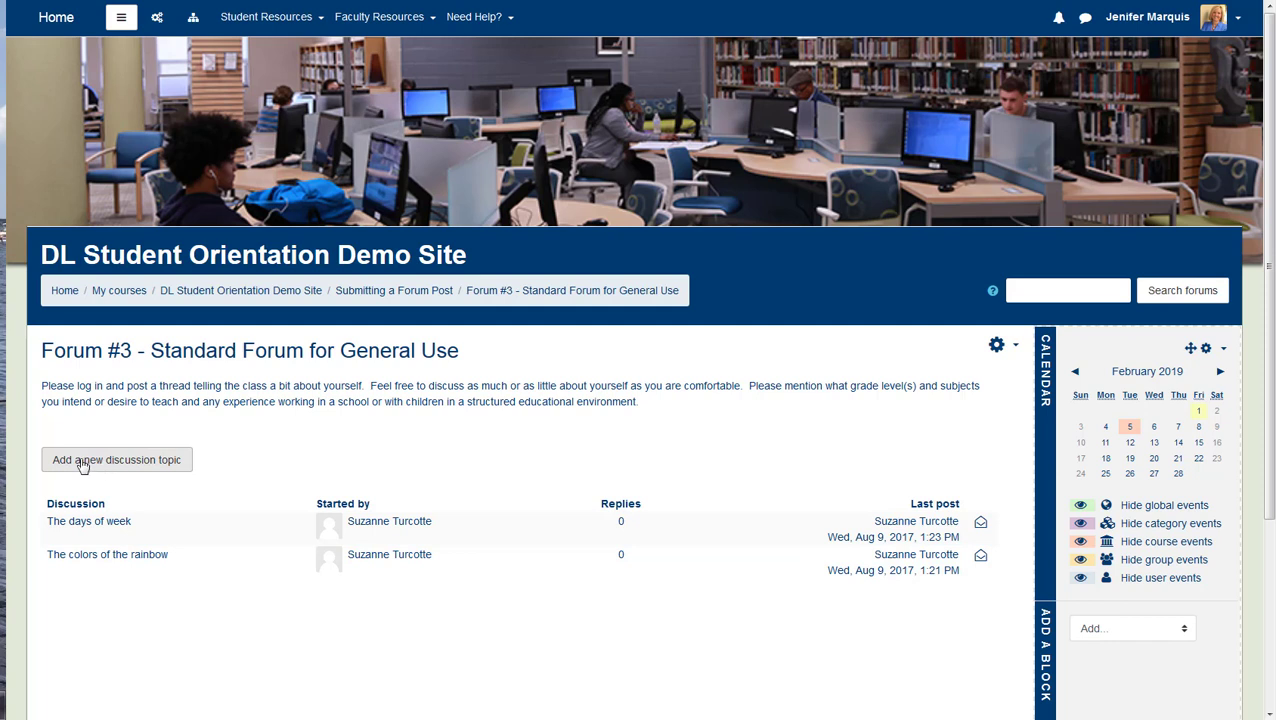
- Look through Forum #3's new discussion topic form without posting anything
left_click(140, 463)
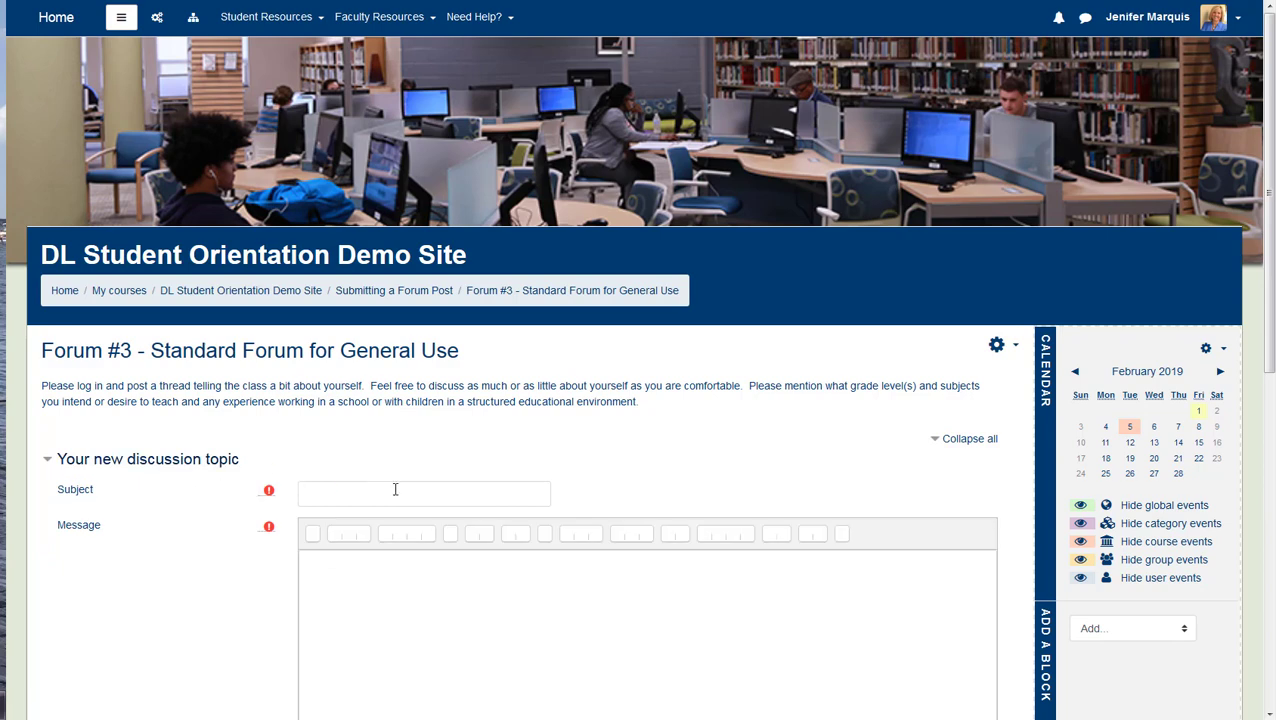
scroll(390, 485, "down", 2)
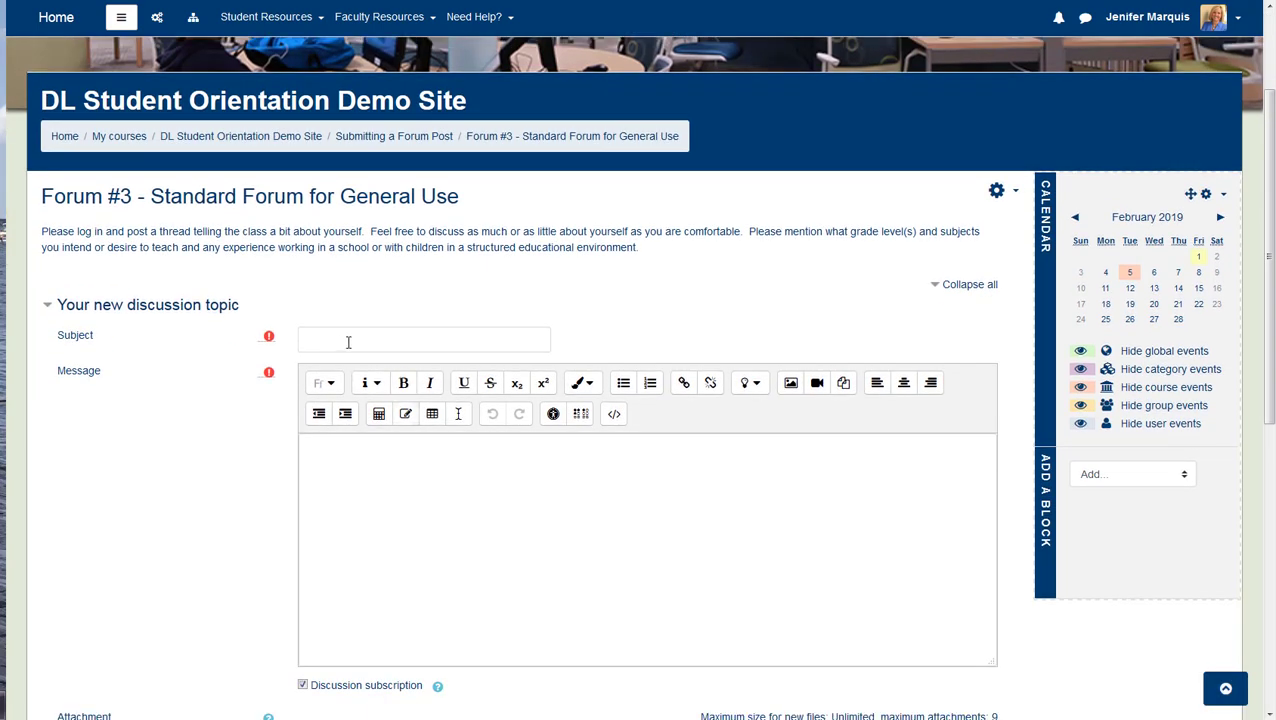
scroll(400, 480, "down", 2)
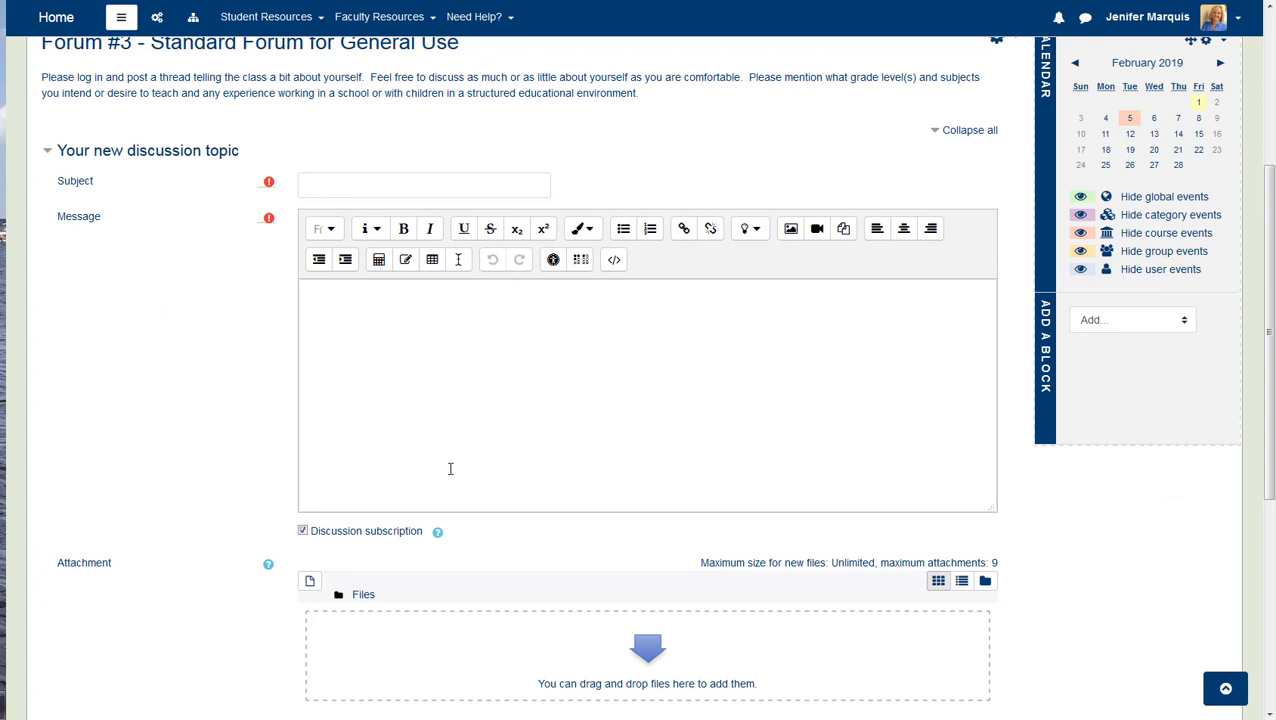
scroll(450, 470, "down", 2)
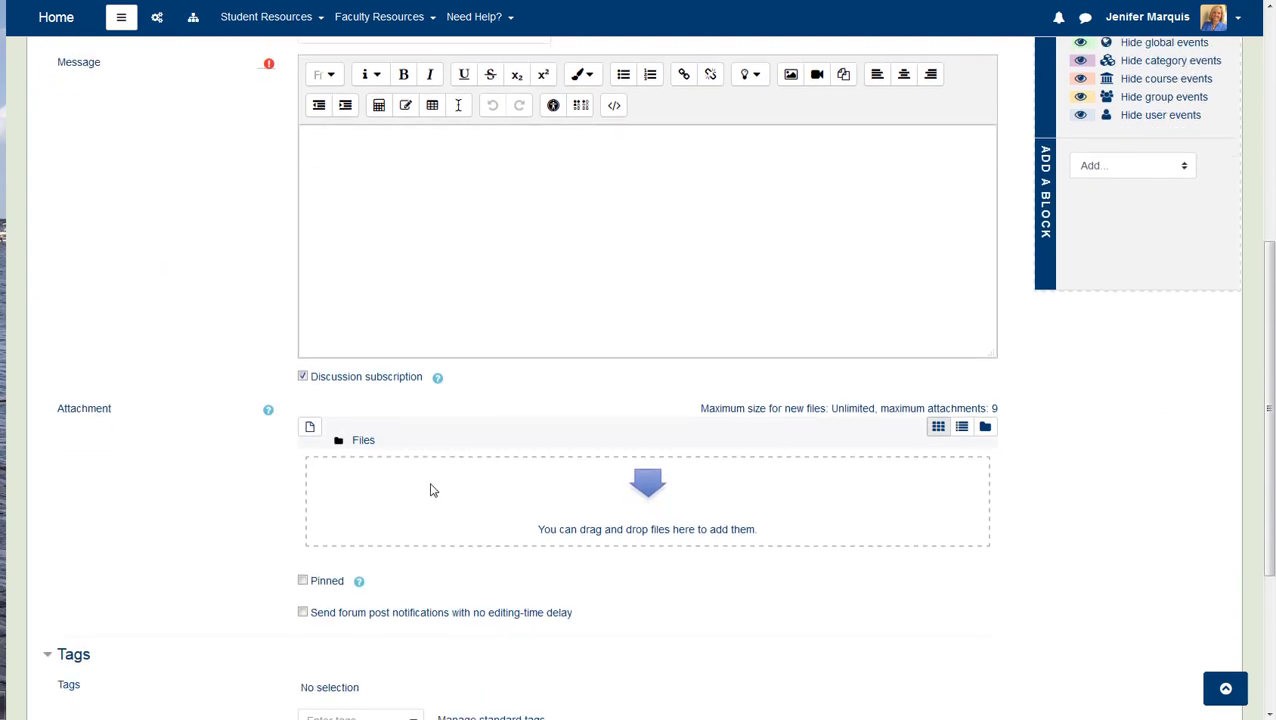
scroll(560, 495, "down", 2)
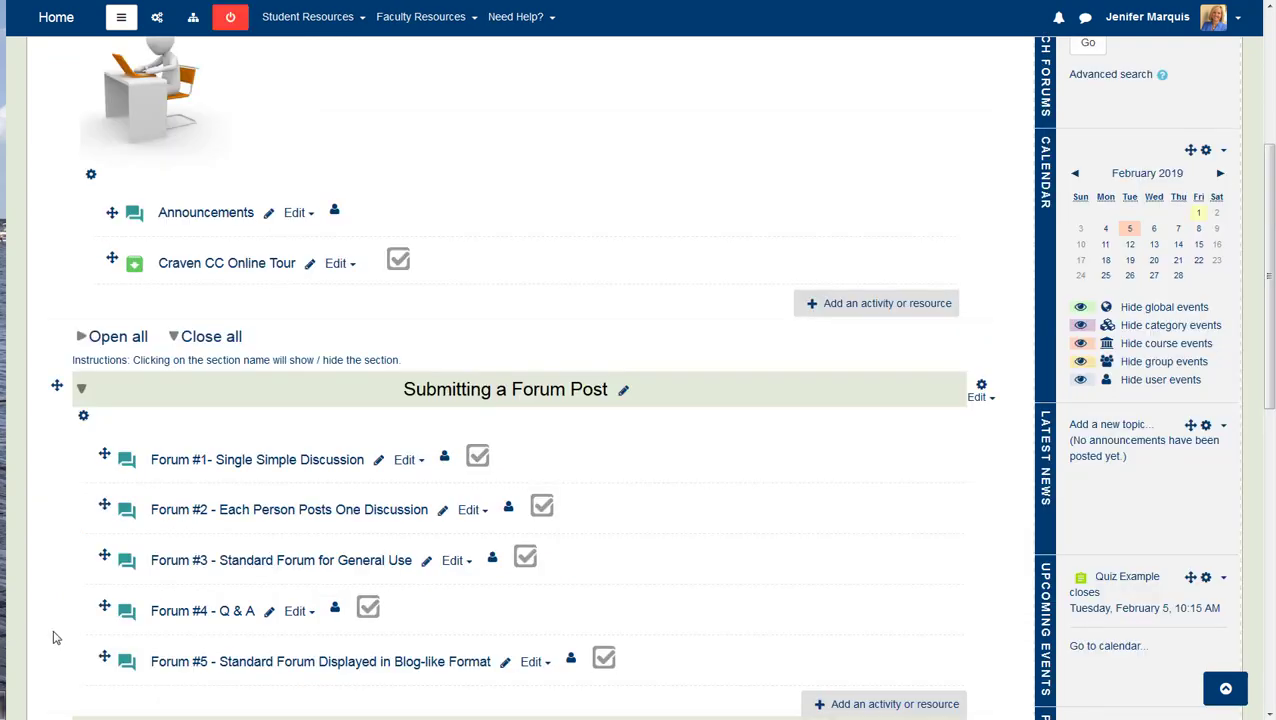
left_click(176, 617)
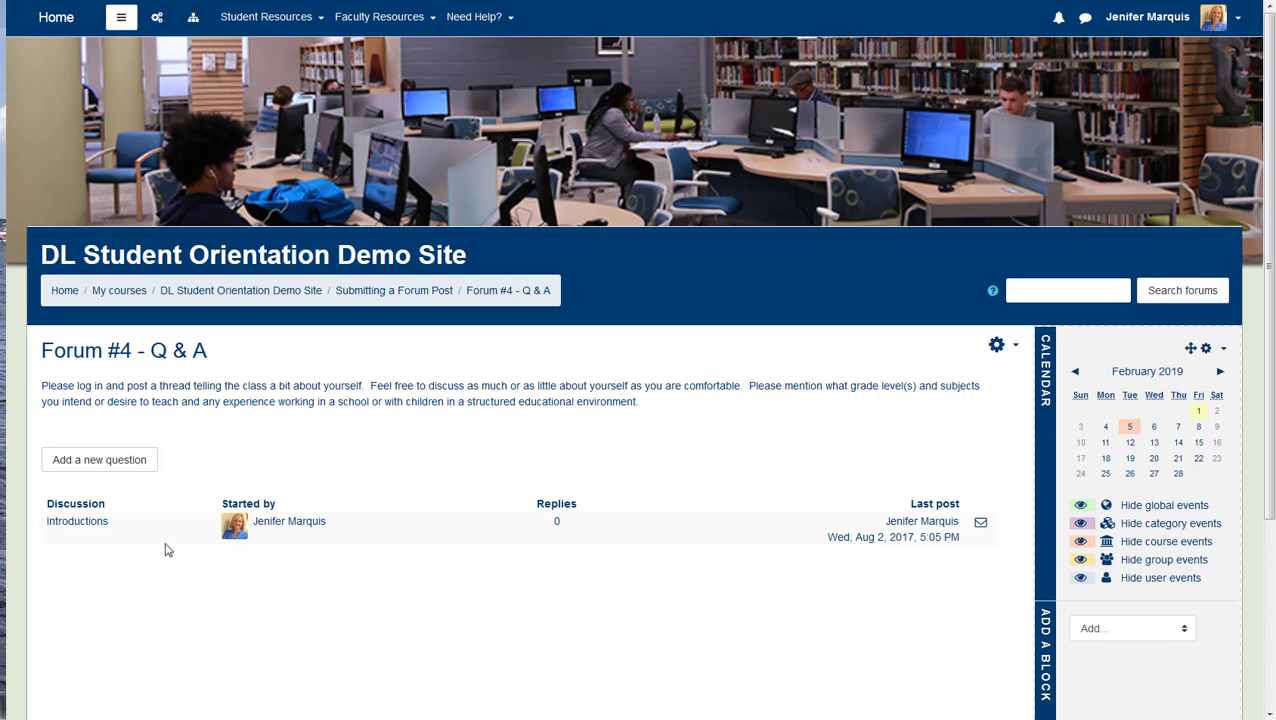
left_click(91, 474)
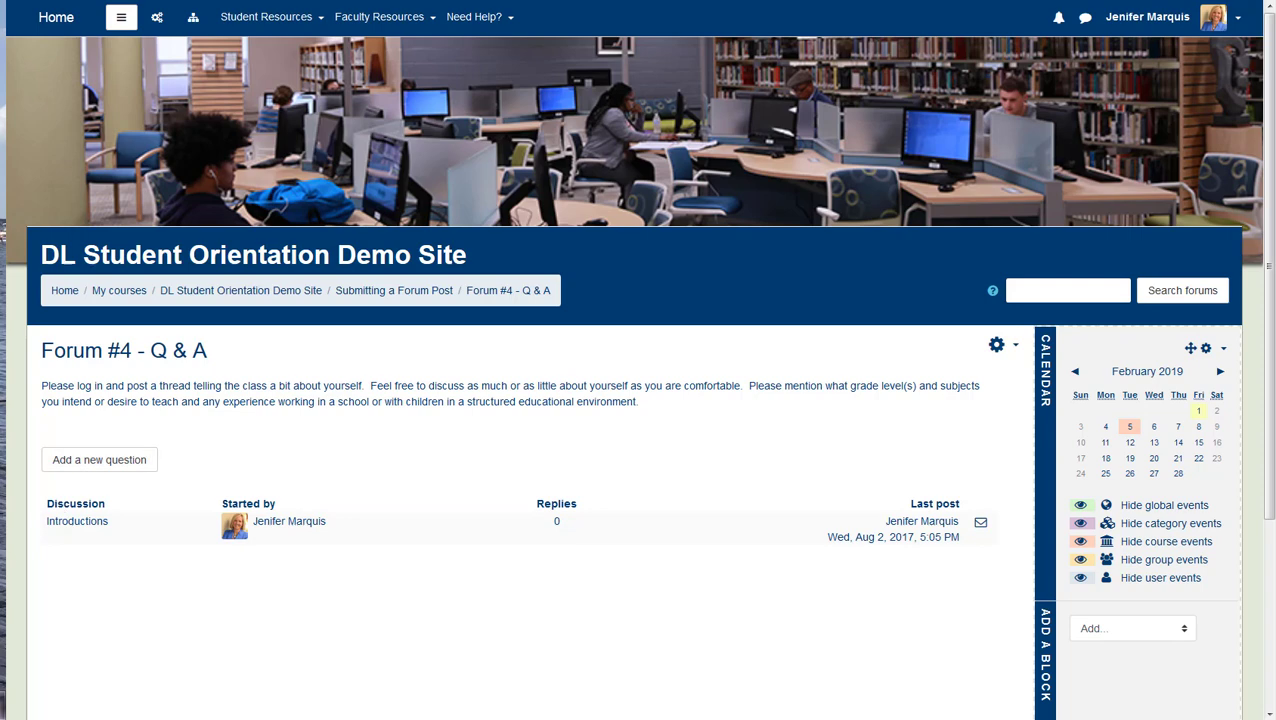